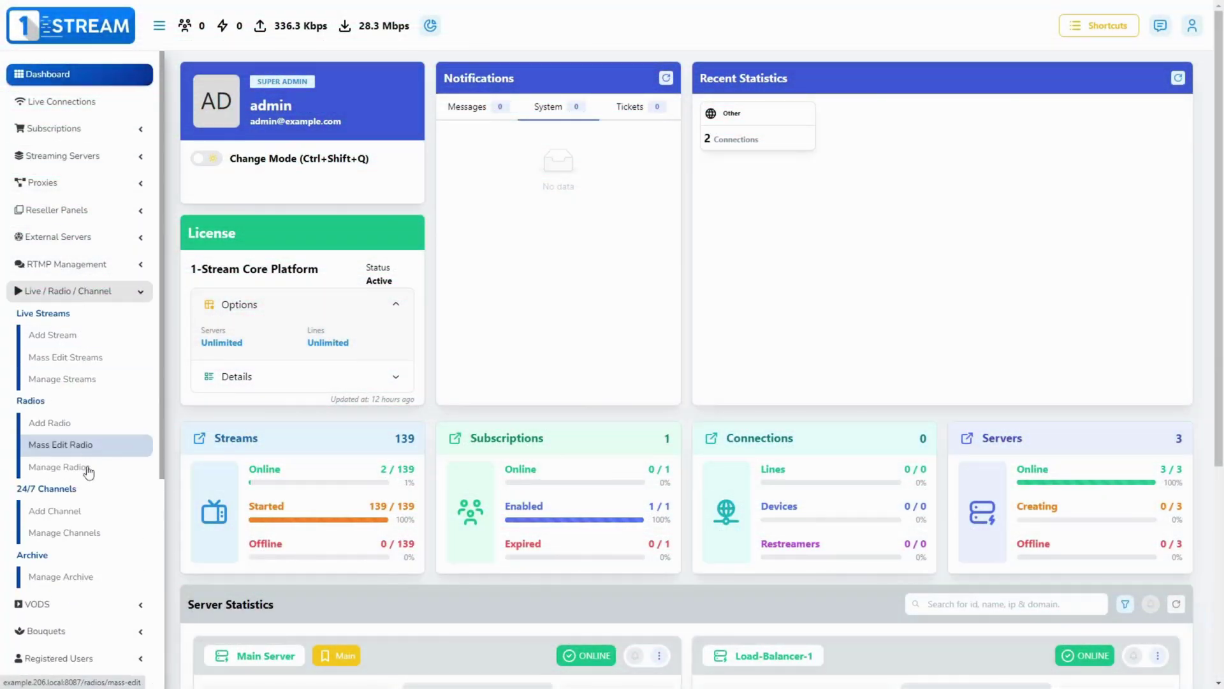
# View the first archive recording's details, showing 3840 MB in ready state.
pyautogui.click(116, 574)
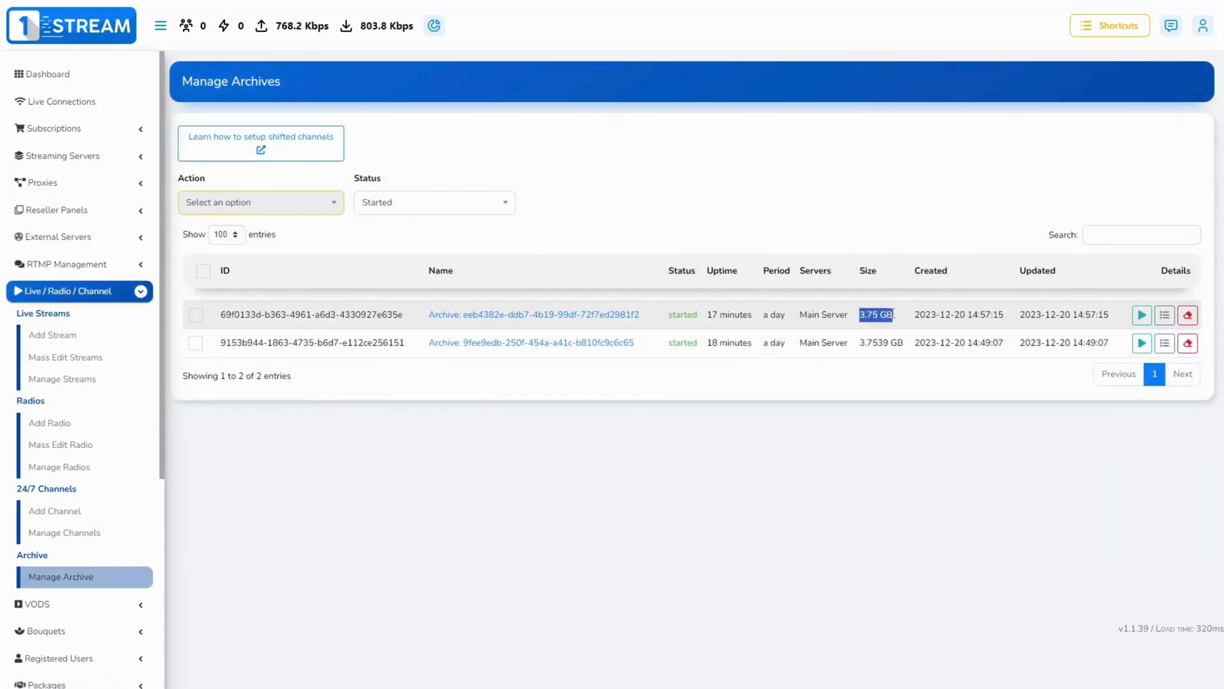
pyautogui.click(1166, 316)
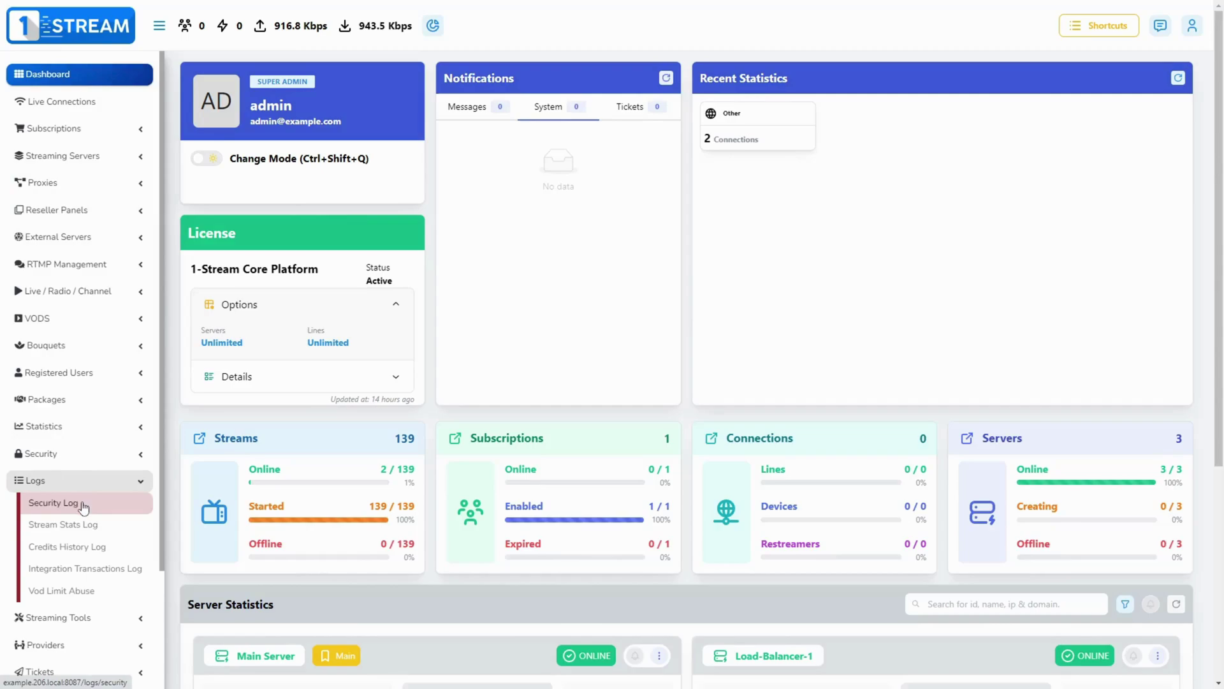
pyautogui.click(78, 548)
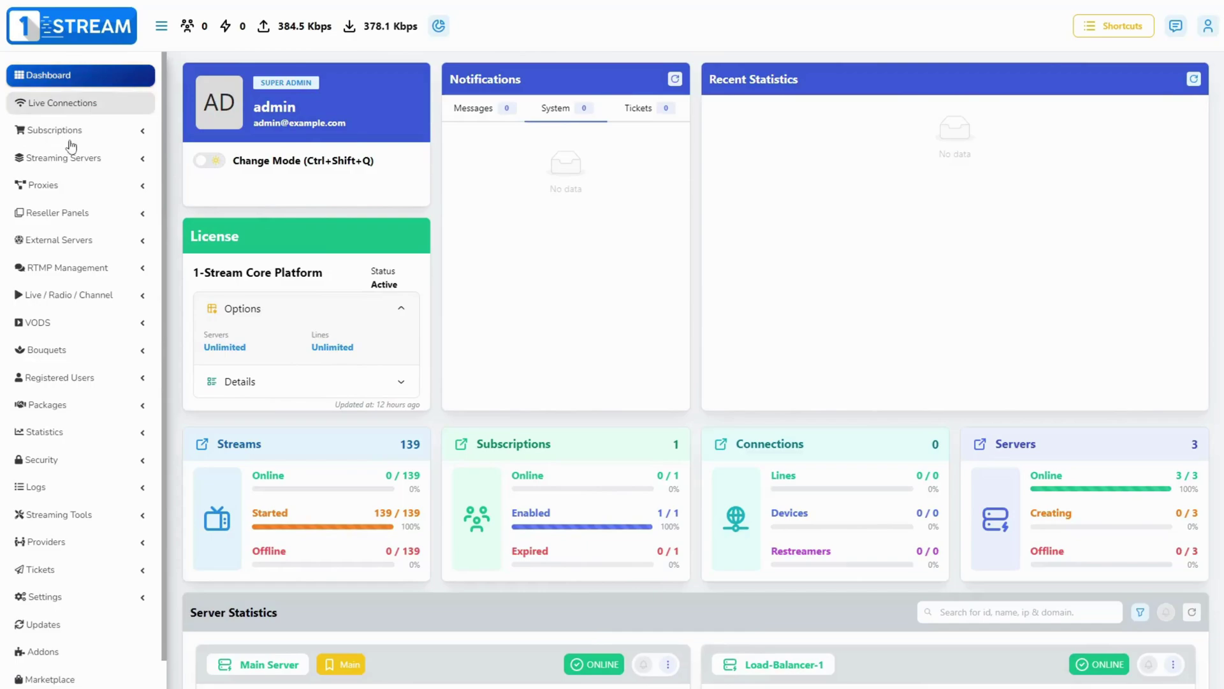
pyautogui.scroll(-3, 86, 556)
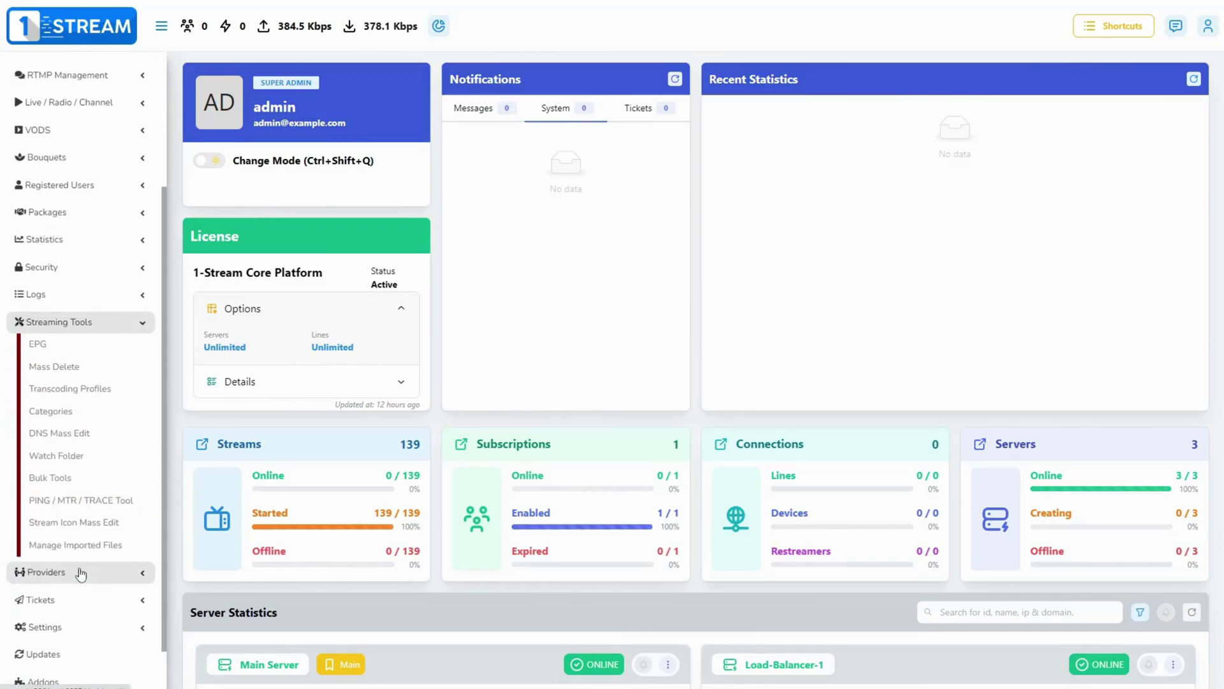
pyautogui.click(62, 455)
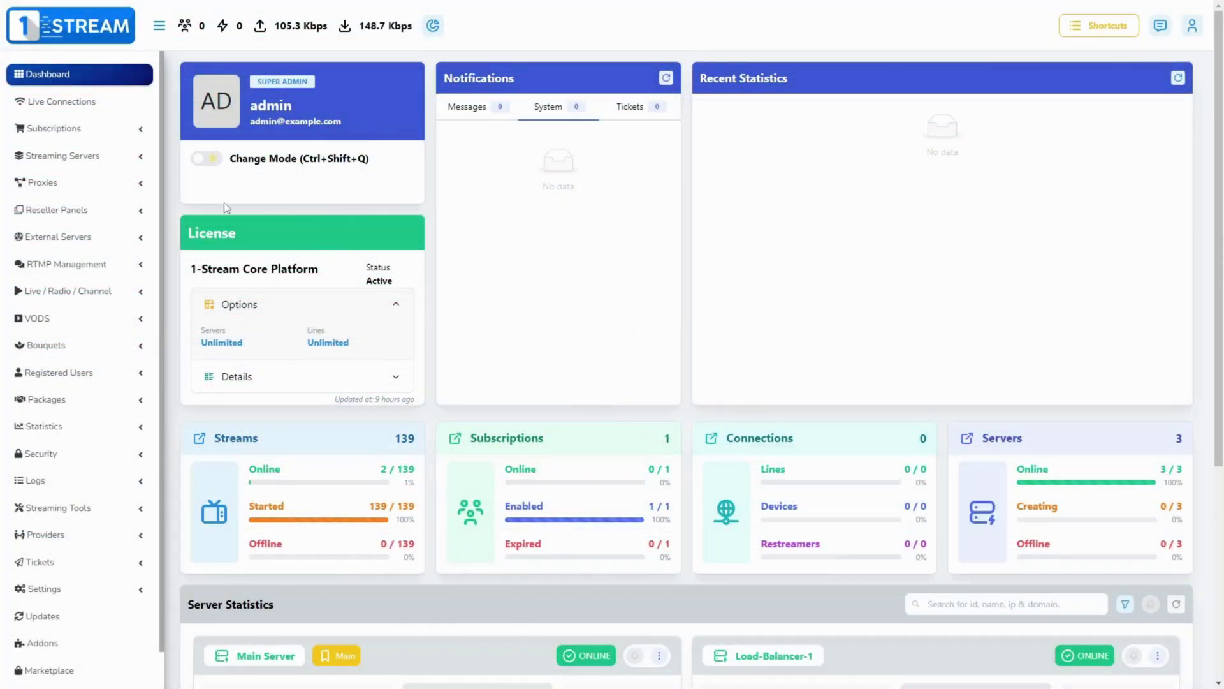
# Open the Main Server's edit form and scroll down to its Nginx caching options.
pyautogui.click(70, 157)
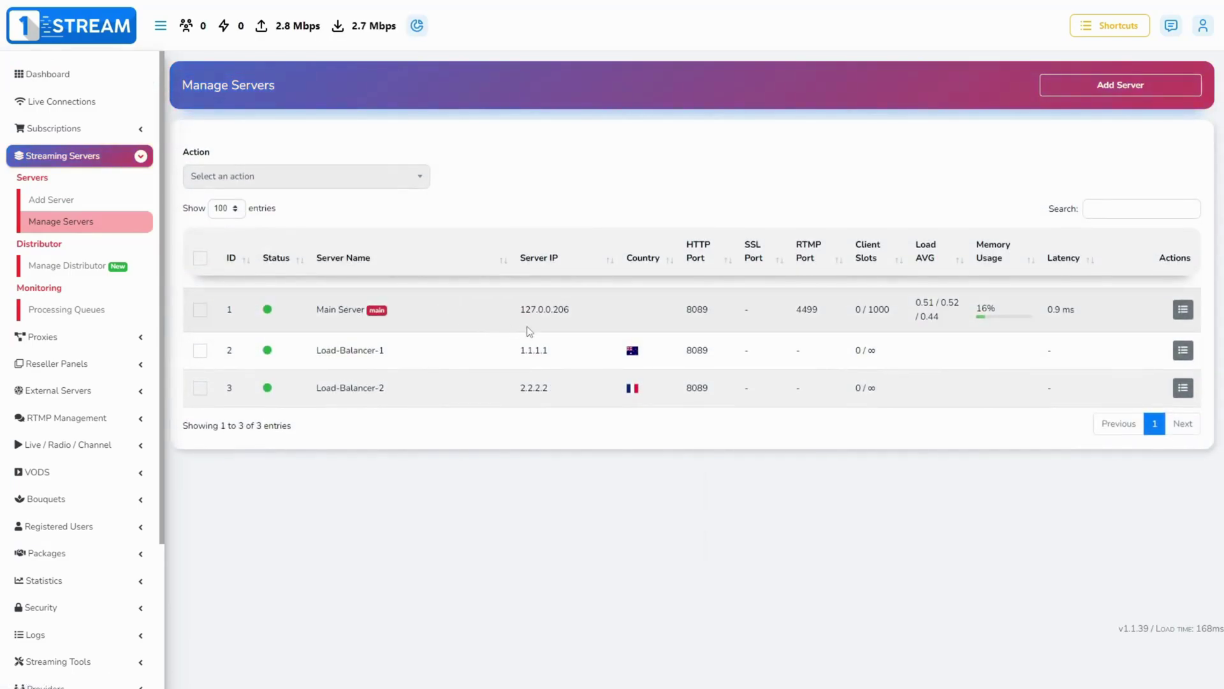
pyautogui.click(1183, 311)
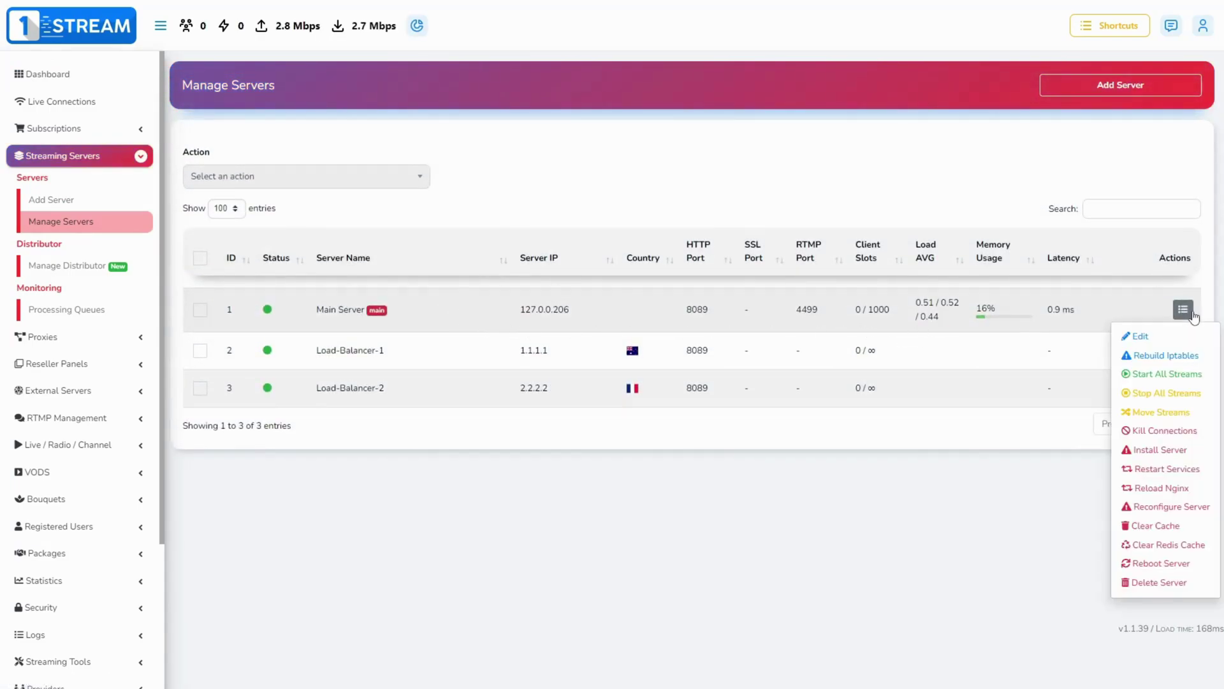
pyautogui.click(1141, 337)
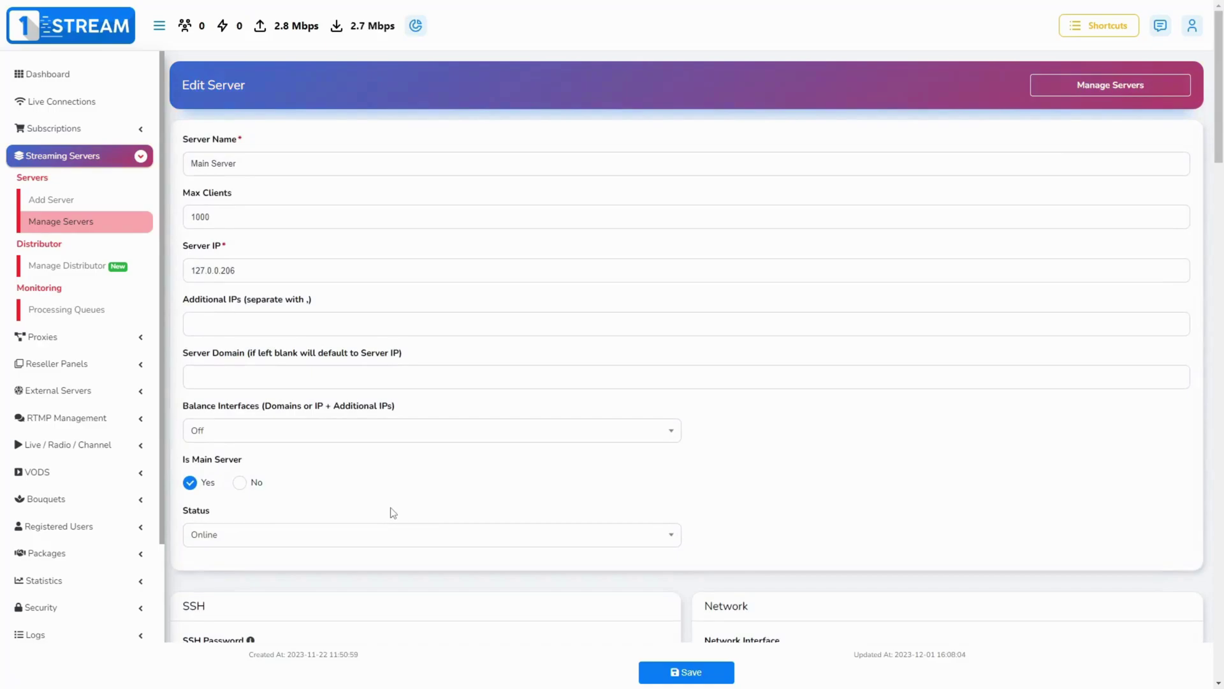
pyautogui.scroll(-10, 393, 513)
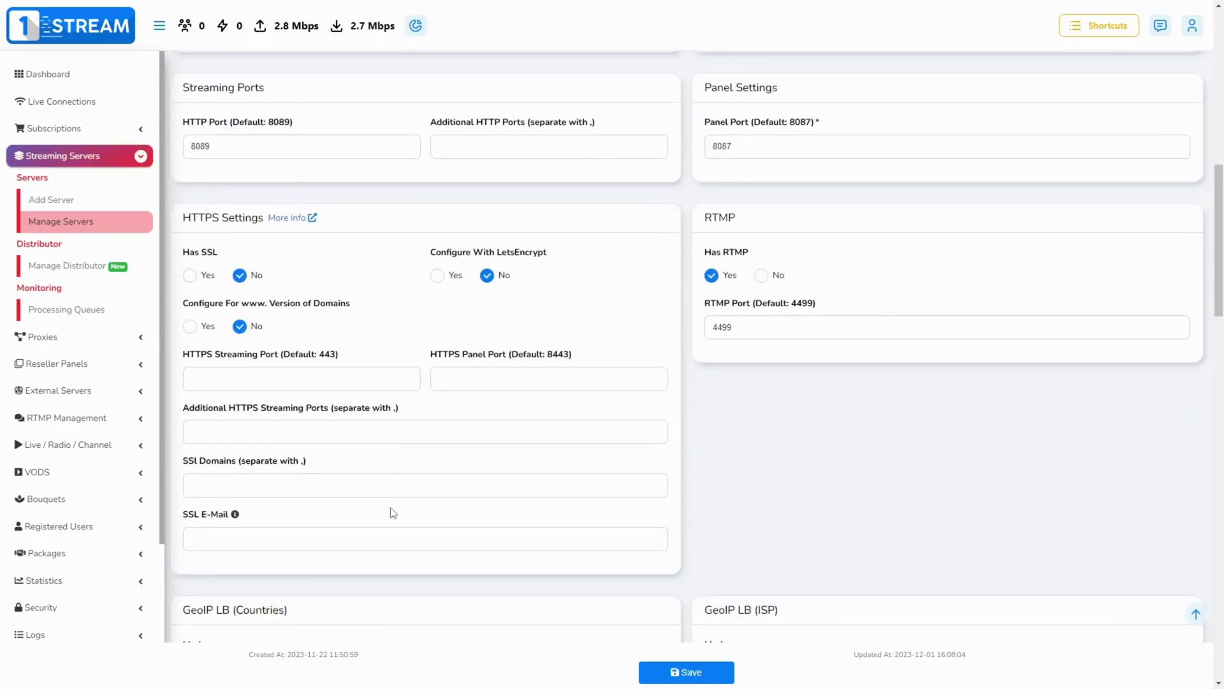
pyautogui.scroll(-14, 393, 513)
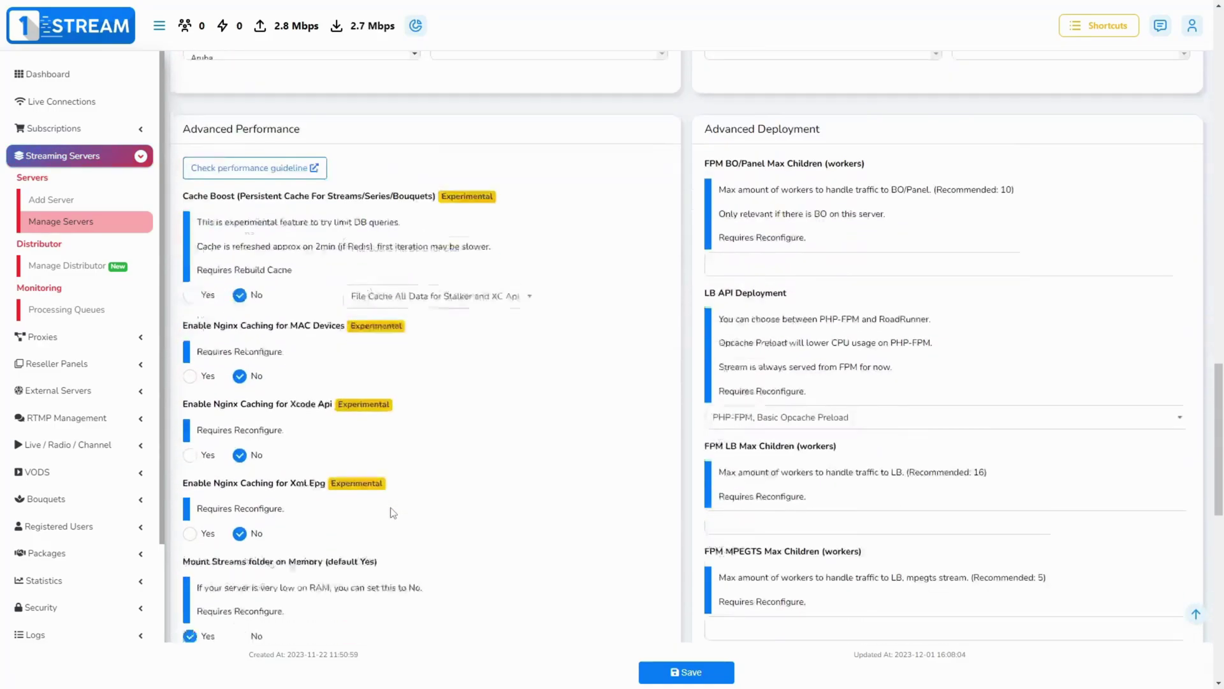
pyautogui.scroll(-4, 393, 513)
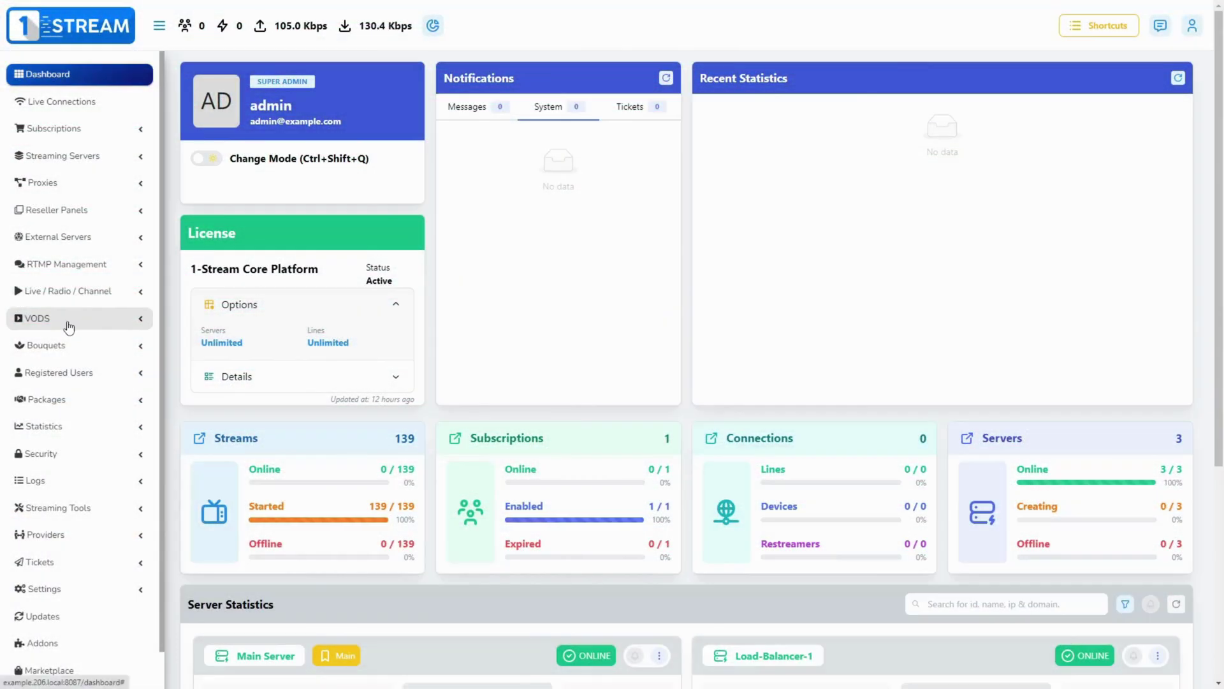
# Go to the empty Manage Series list and start adding a new series.
pyautogui.click(69, 325)
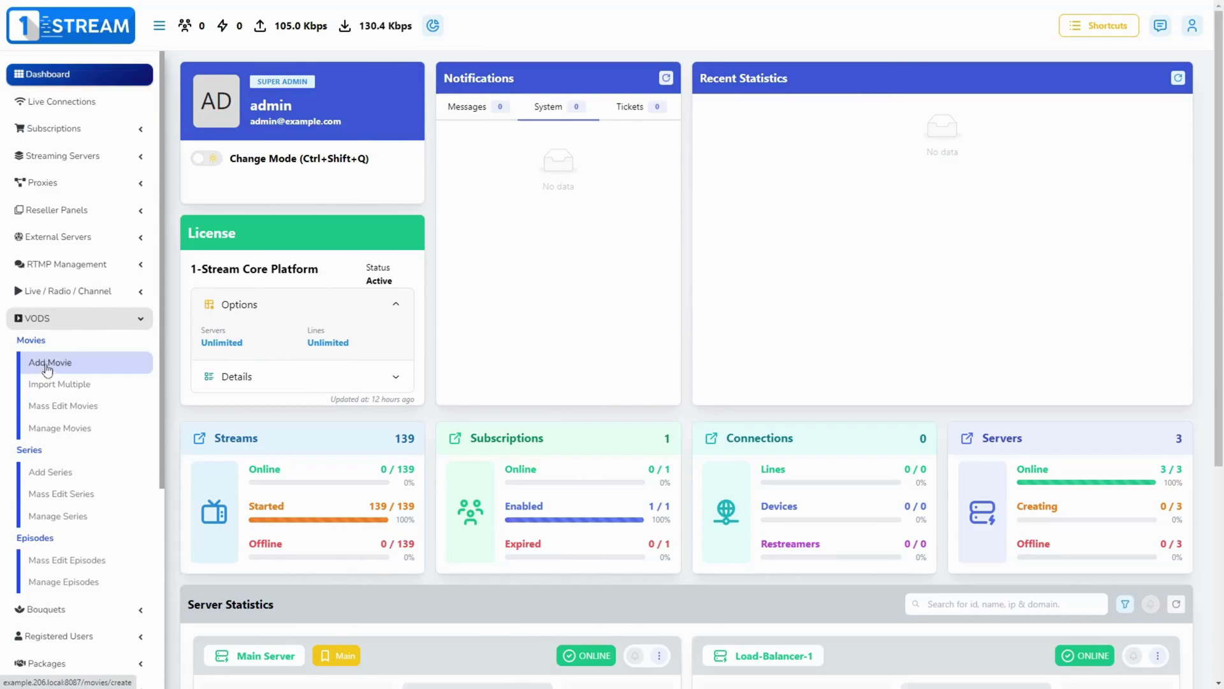
pyautogui.click(42, 517)
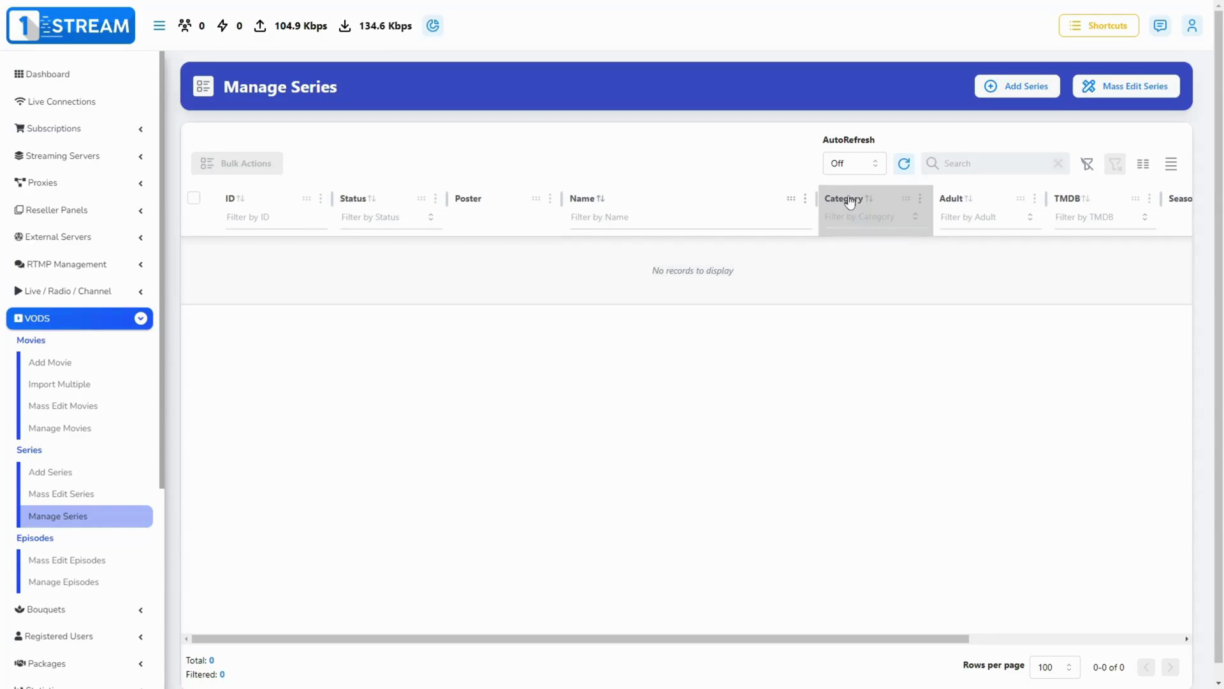
pyautogui.click(1005, 93)
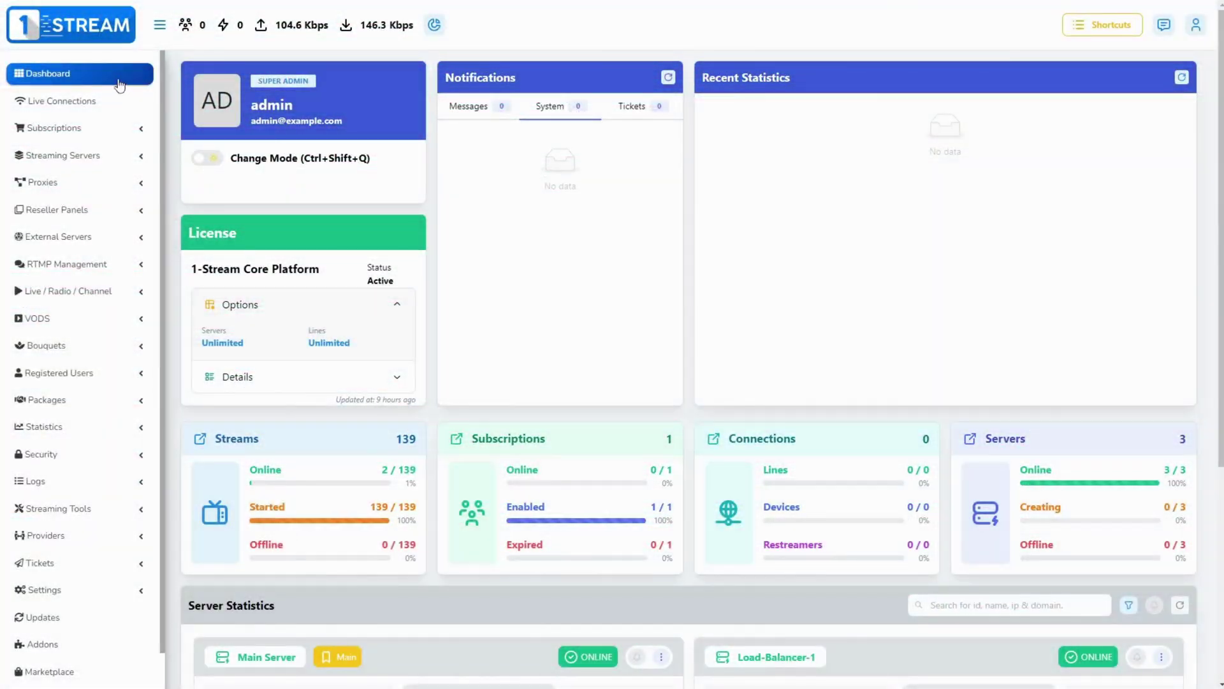
# Expand the VODs menu and scroll down toward the movie management options.
pyautogui.click(63, 320)
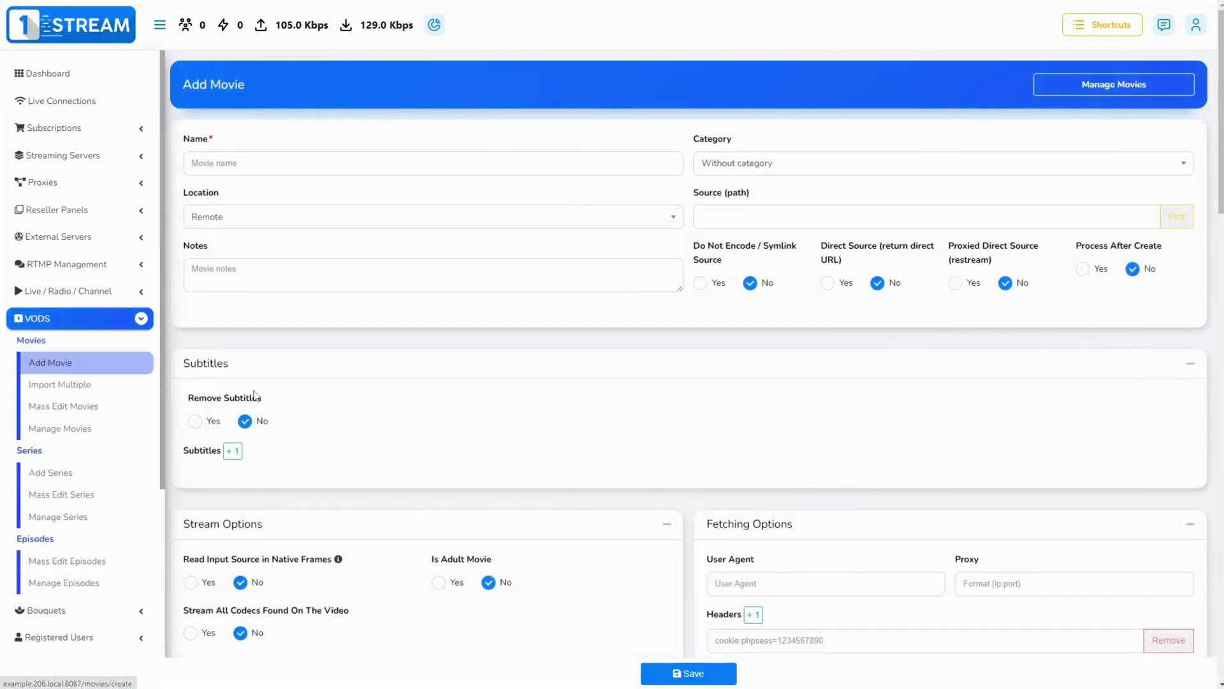
pyautogui.scroll(-15, 412, 429)
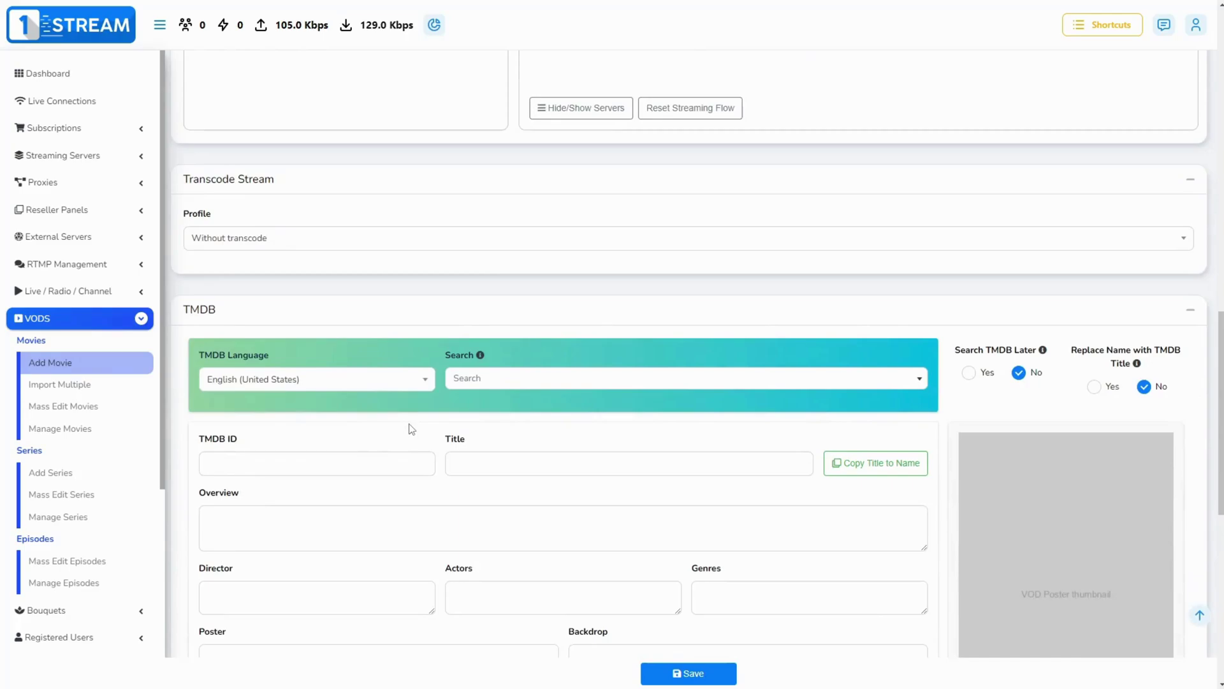
pyautogui.scroll(-4, 411, 429)
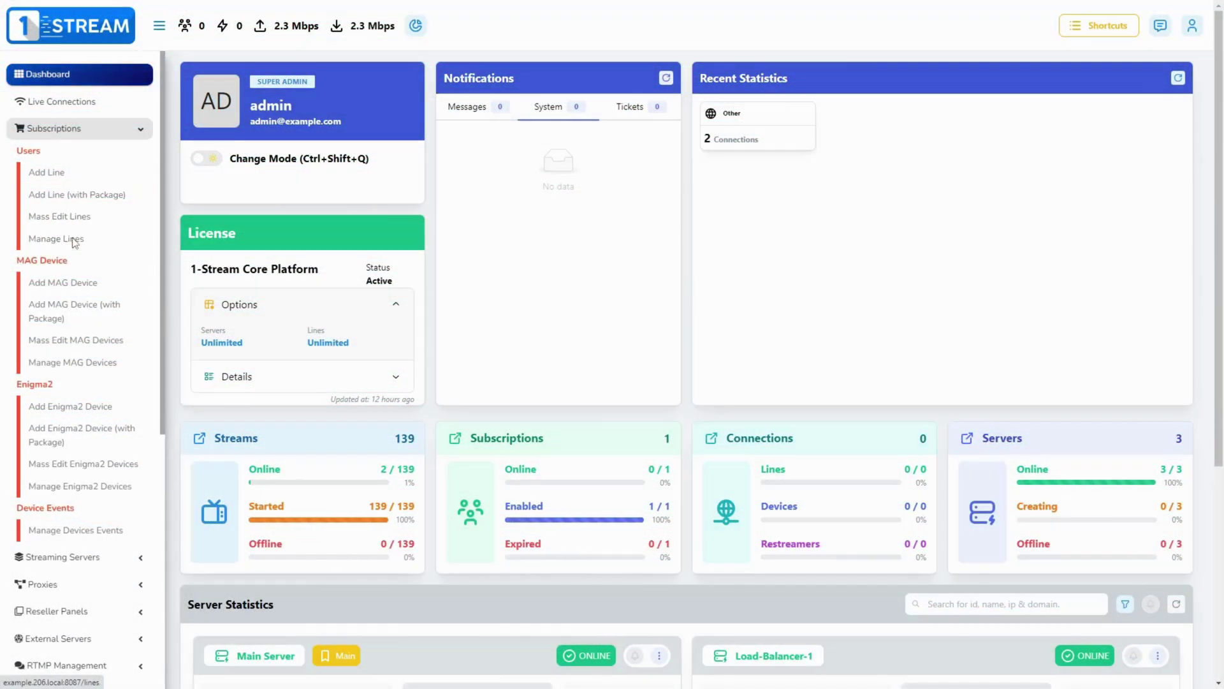
# Convert the only subscription line into a MAG device.
pyautogui.click(56, 238)
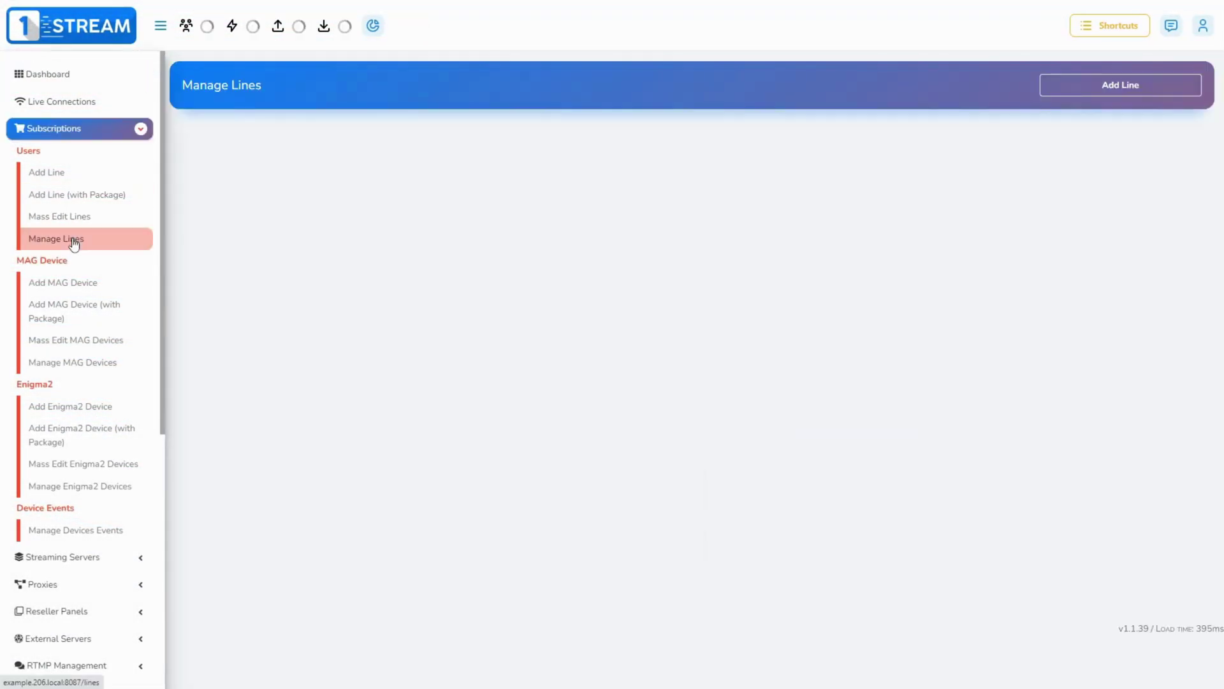
pyautogui.click(1097, 415)
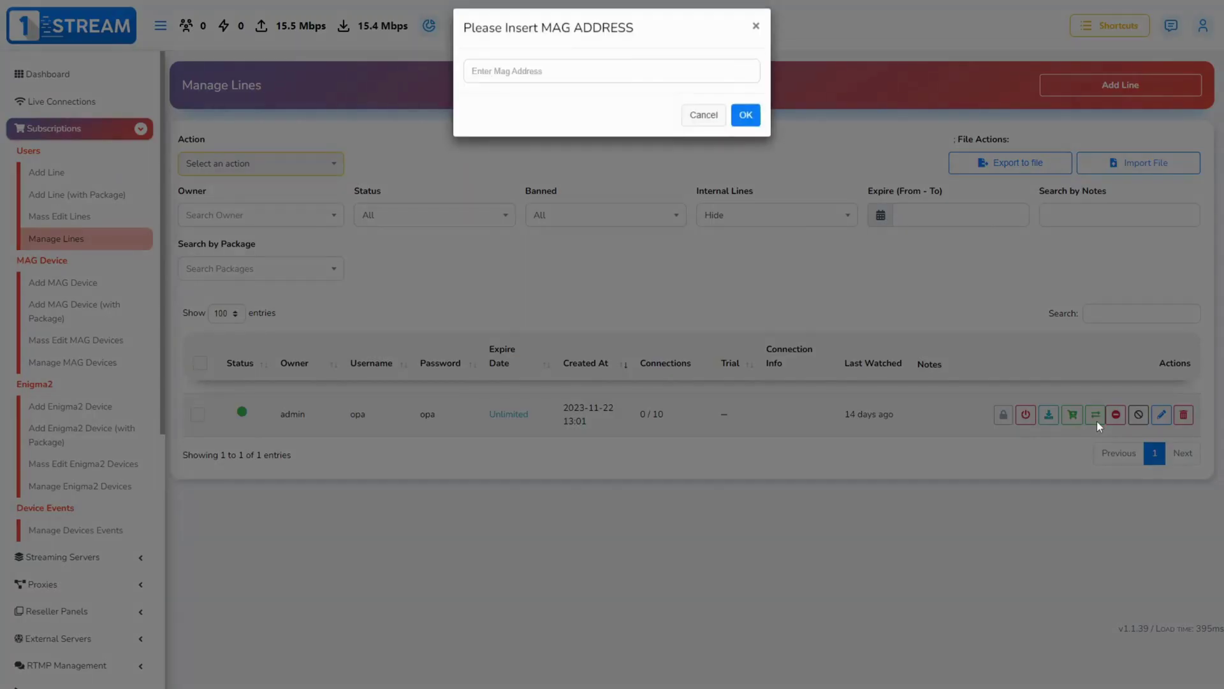
pyautogui.click(751, 129)
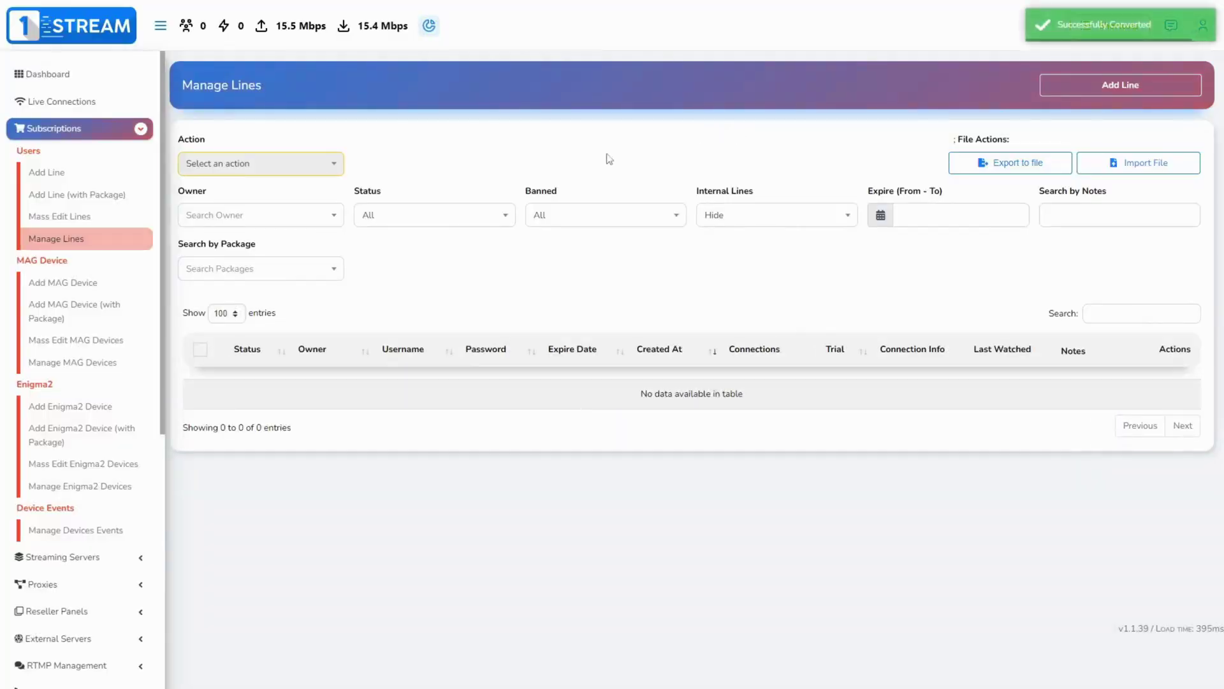
# Convert the new MAG device back into a subscription line.
pyautogui.click(95, 369)
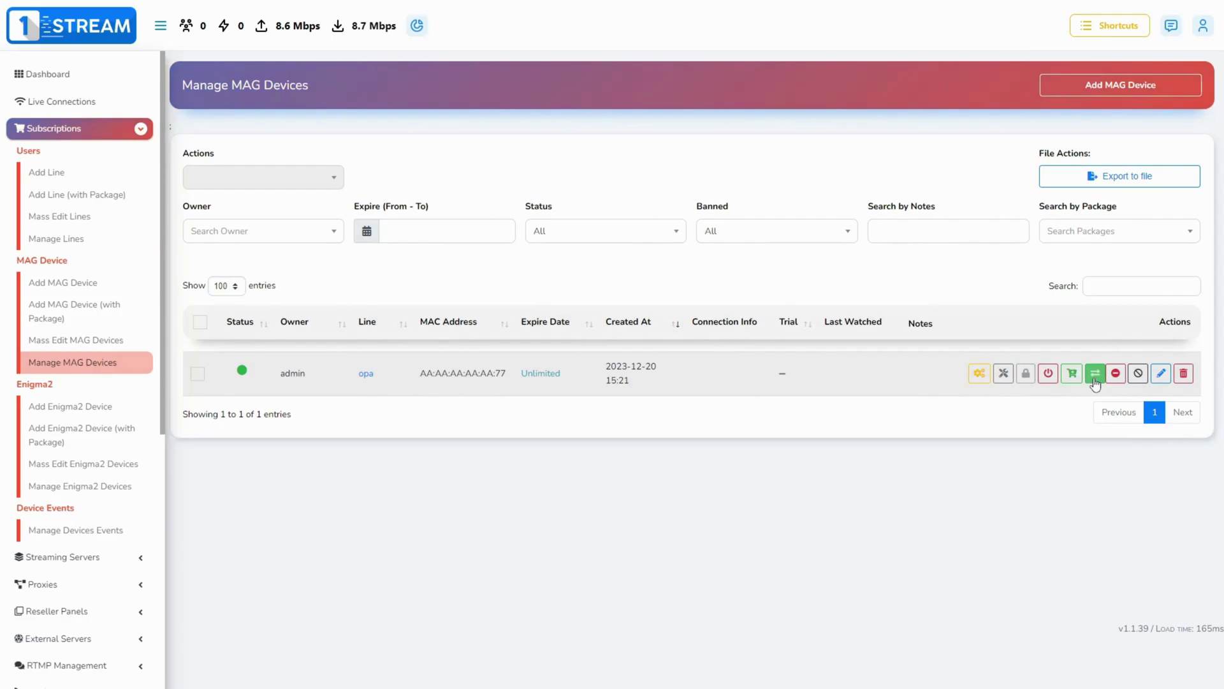
pyautogui.click(1096, 375)
pyautogui.click(742, 116)
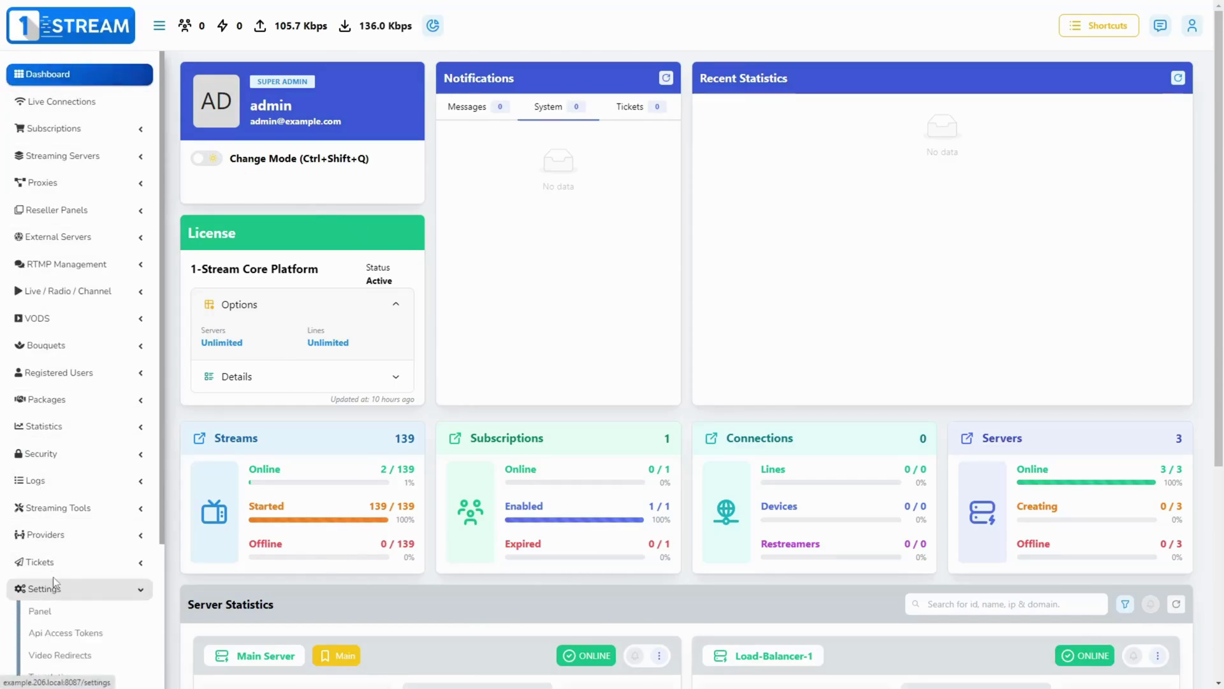
pyautogui.scroll(-3, 58, 580)
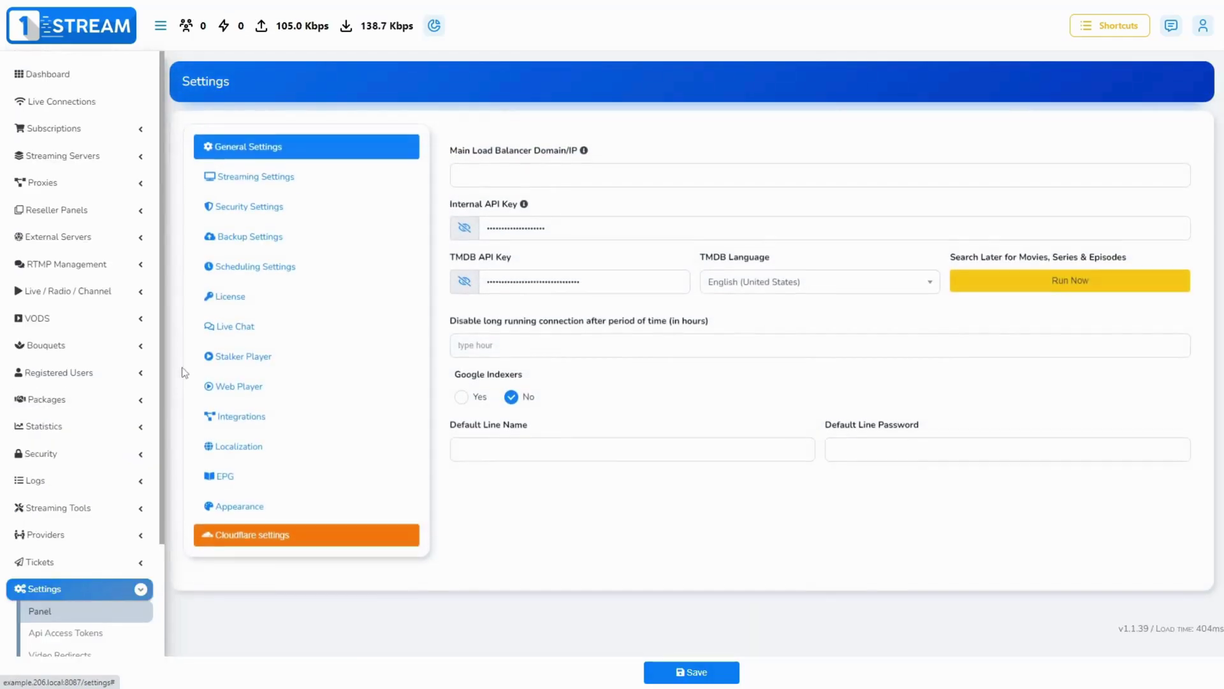
pyautogui.click(236, 209)
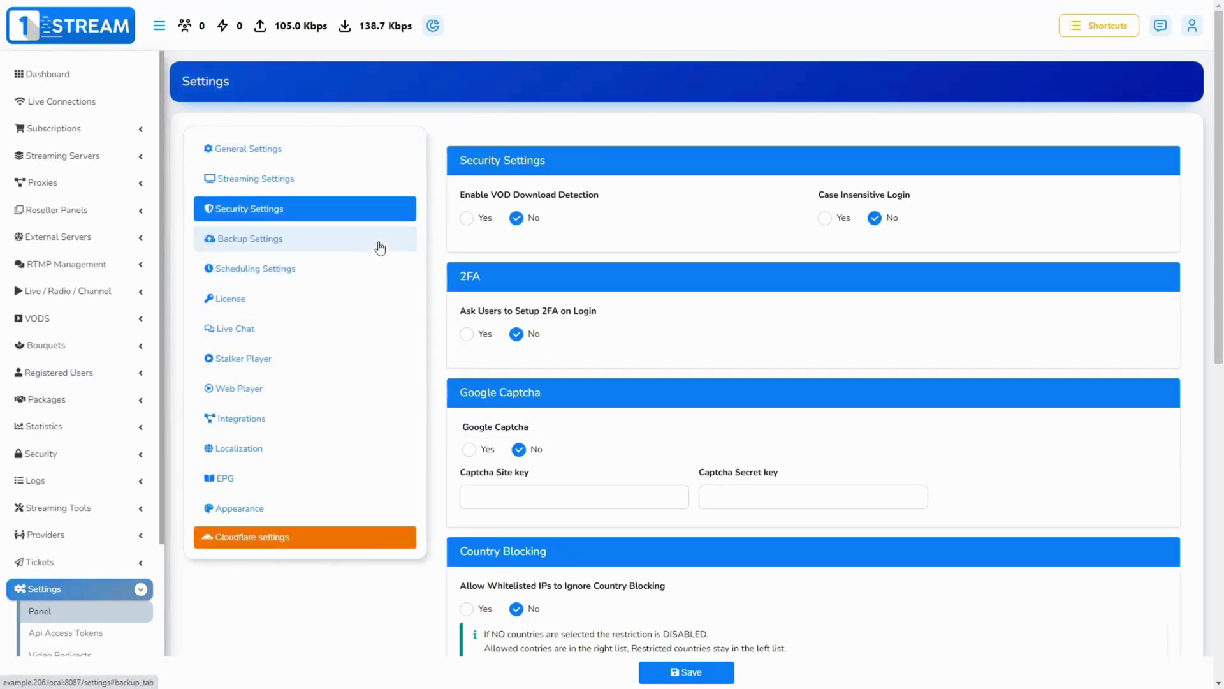
pyautogui.scroll(-9, 431, 393)
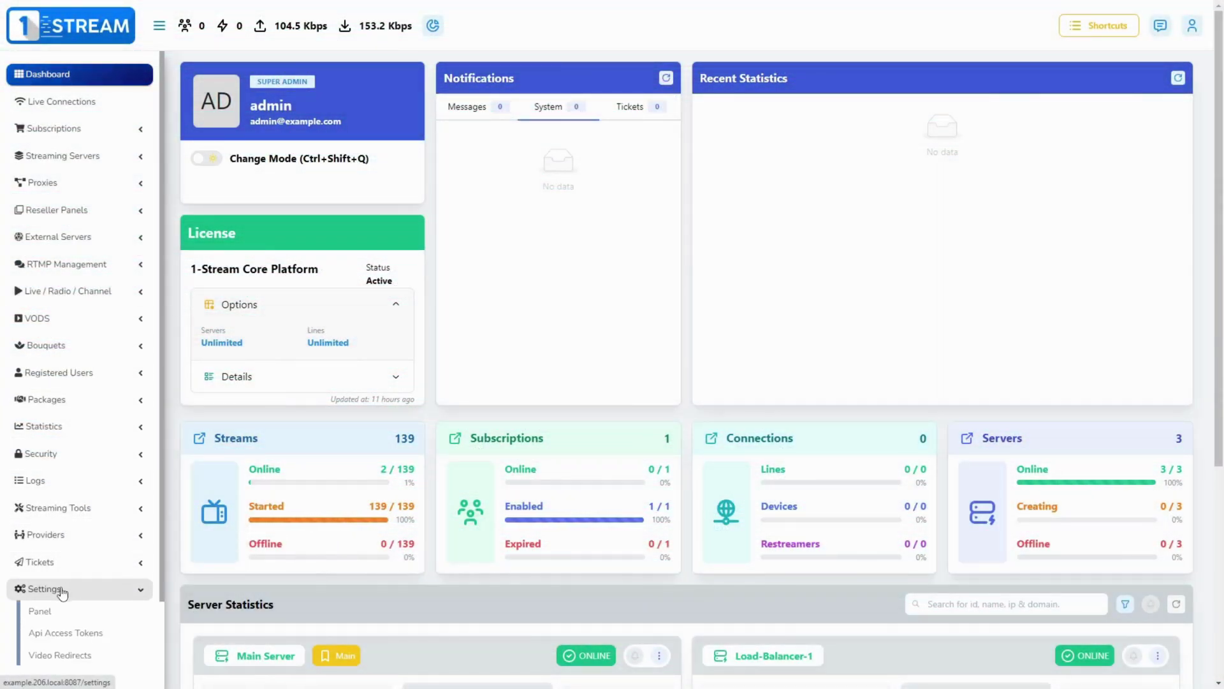
# Show the scheduling settings: providers processing period 120 minutes, on-demand probing 0.
pyautogui.scroll(-3, 62, 593)
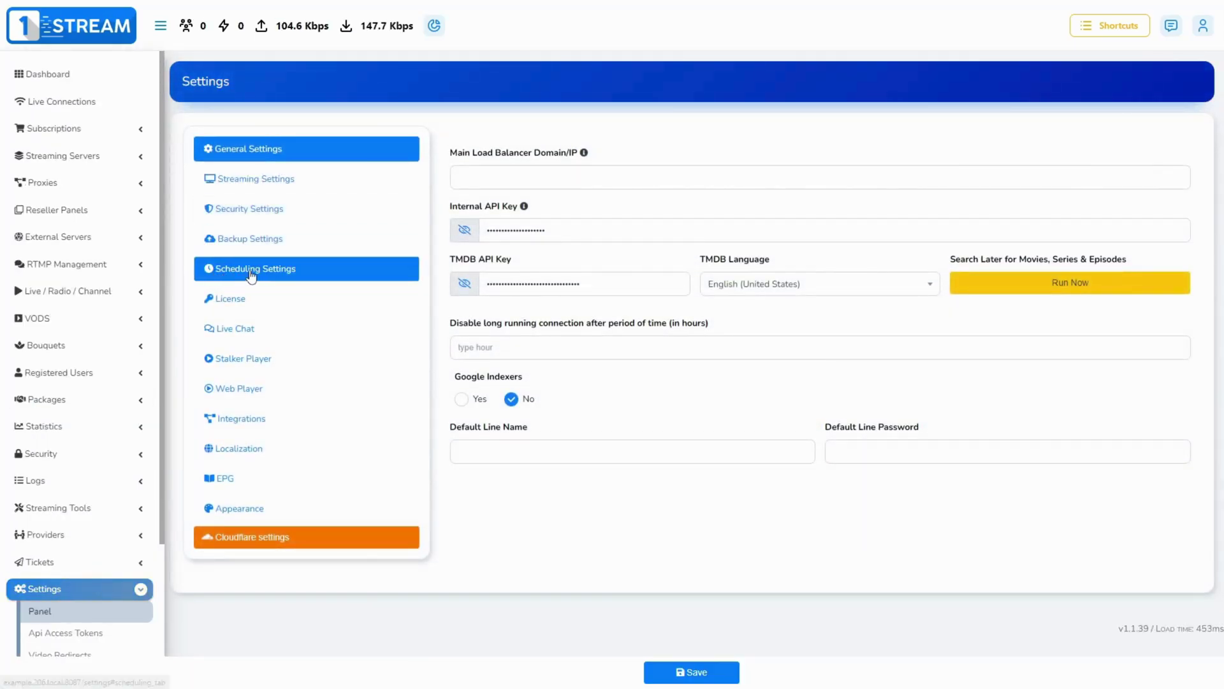
pyautogui.click(251, 276)
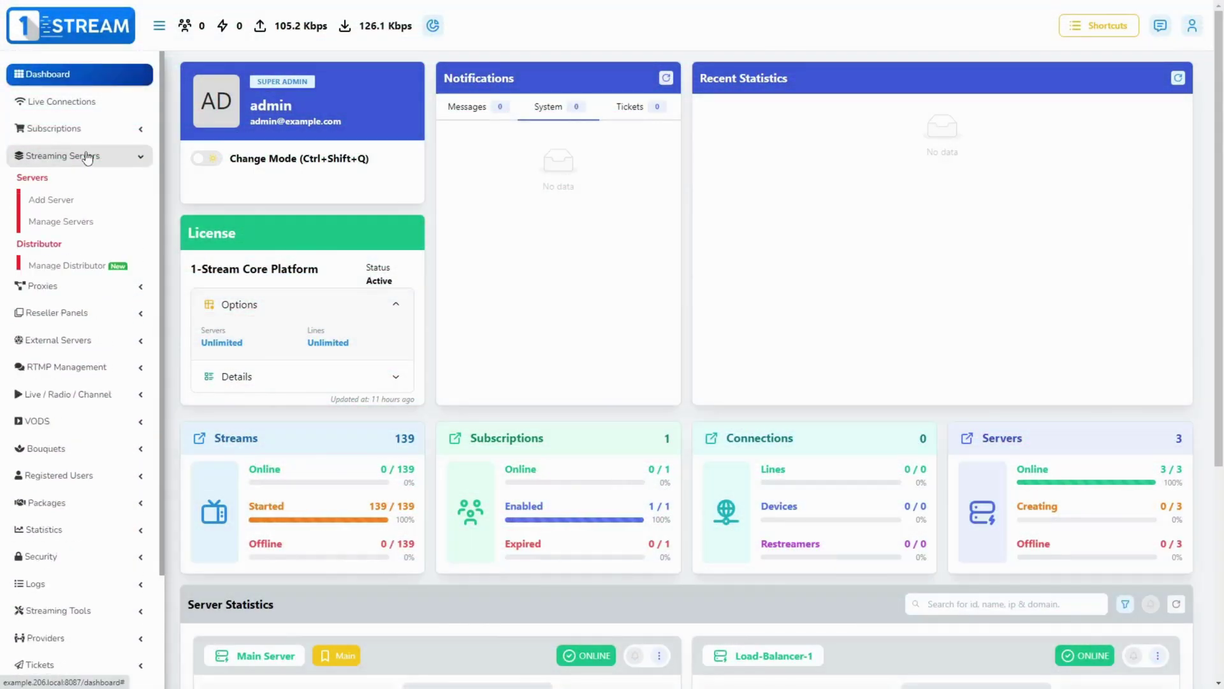
# Open Move Streams for Main Server, targeting Load-Balancer-1 for all stream types.
pyautogui.click(80, 223)
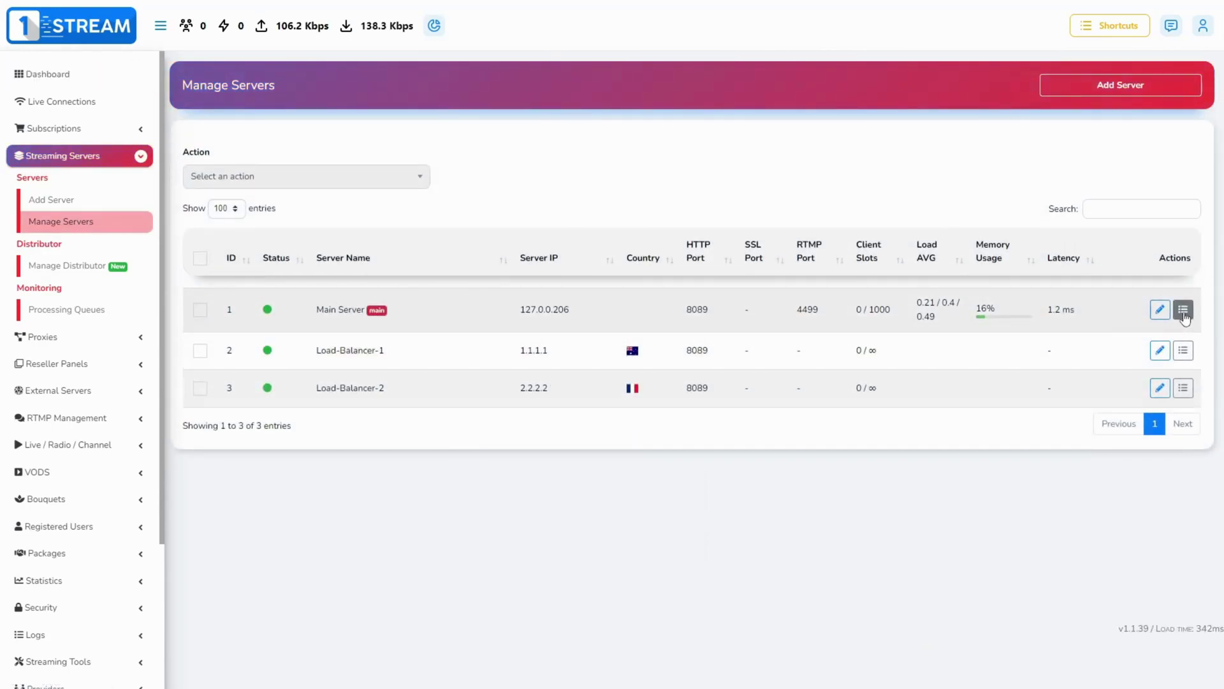
pyautogui.click(1184, 310)
pyautogui.click(1170, 393)
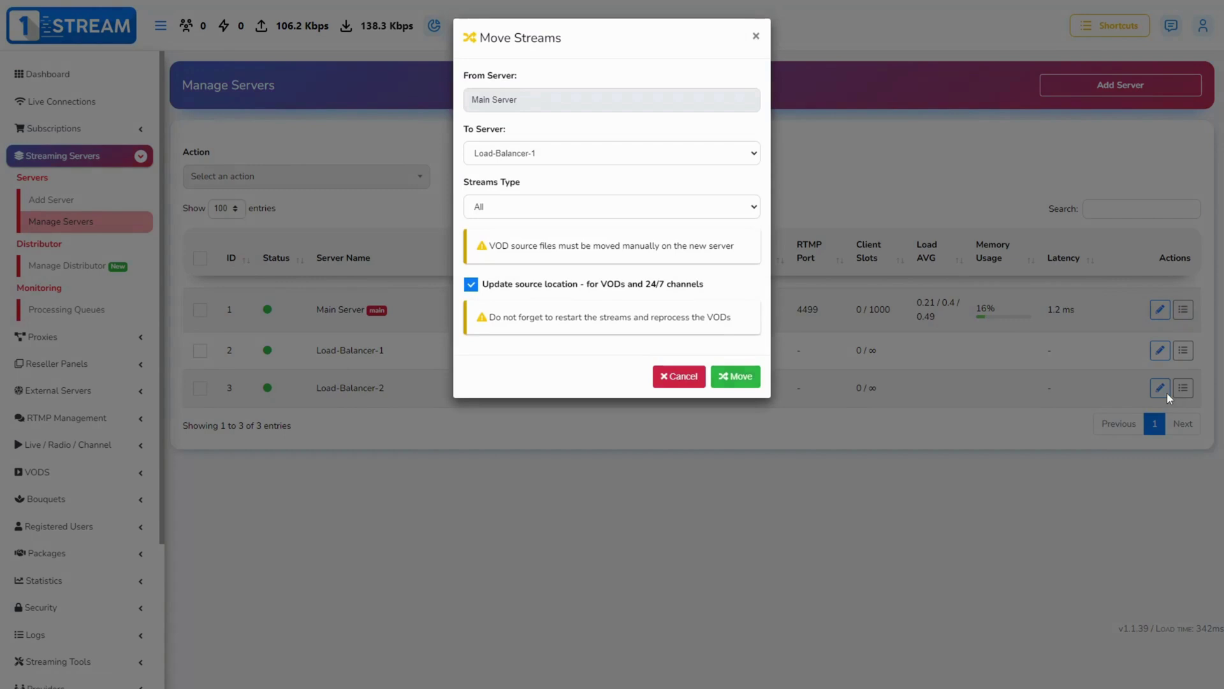